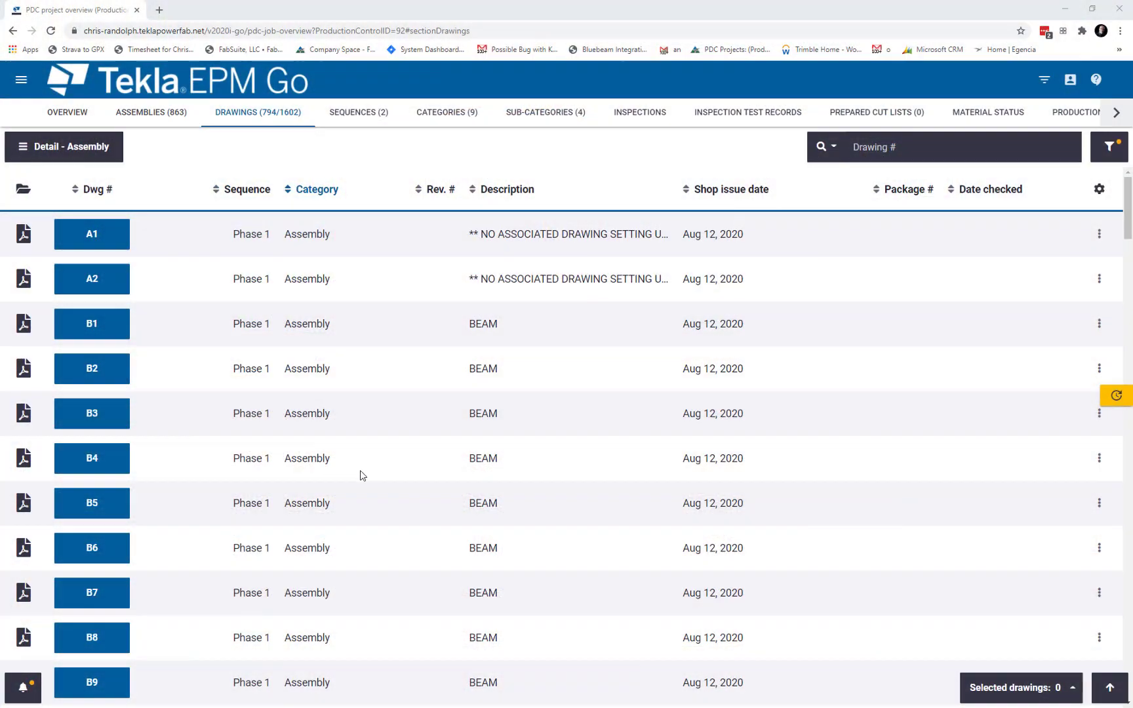
# Give drawing B1 4 detailing hours and a checked date of Oct 5, 2020, and save it
pyautogui.click(107, 326)
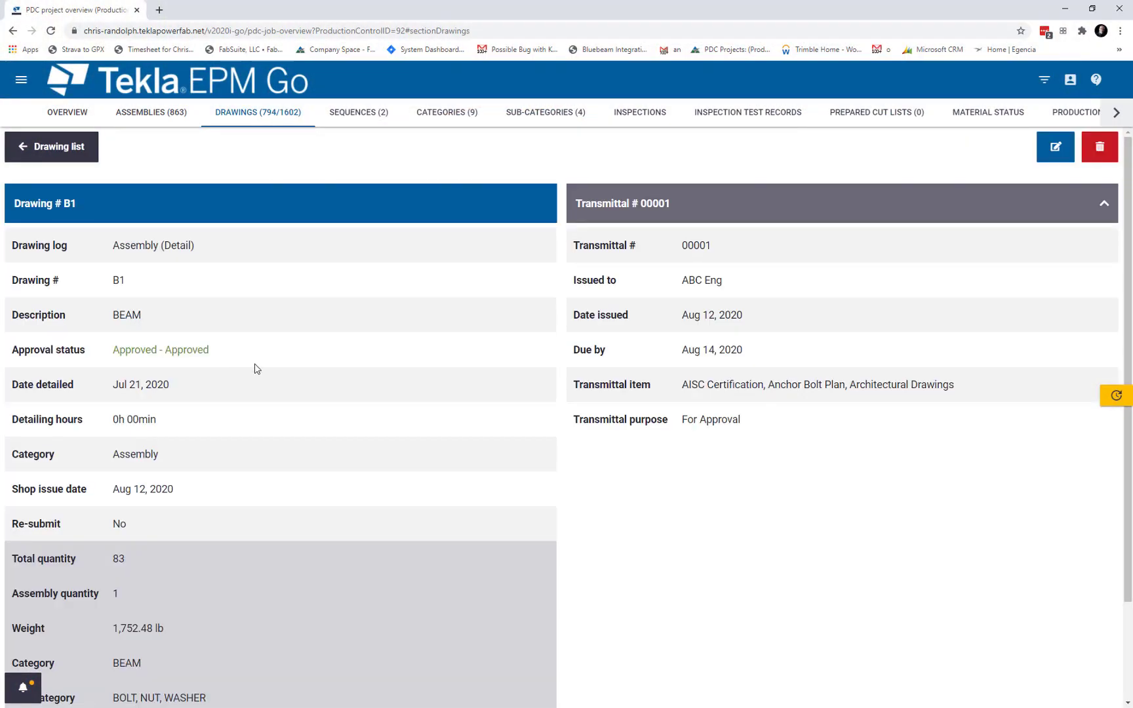
pyautogui.click(1055, 152)
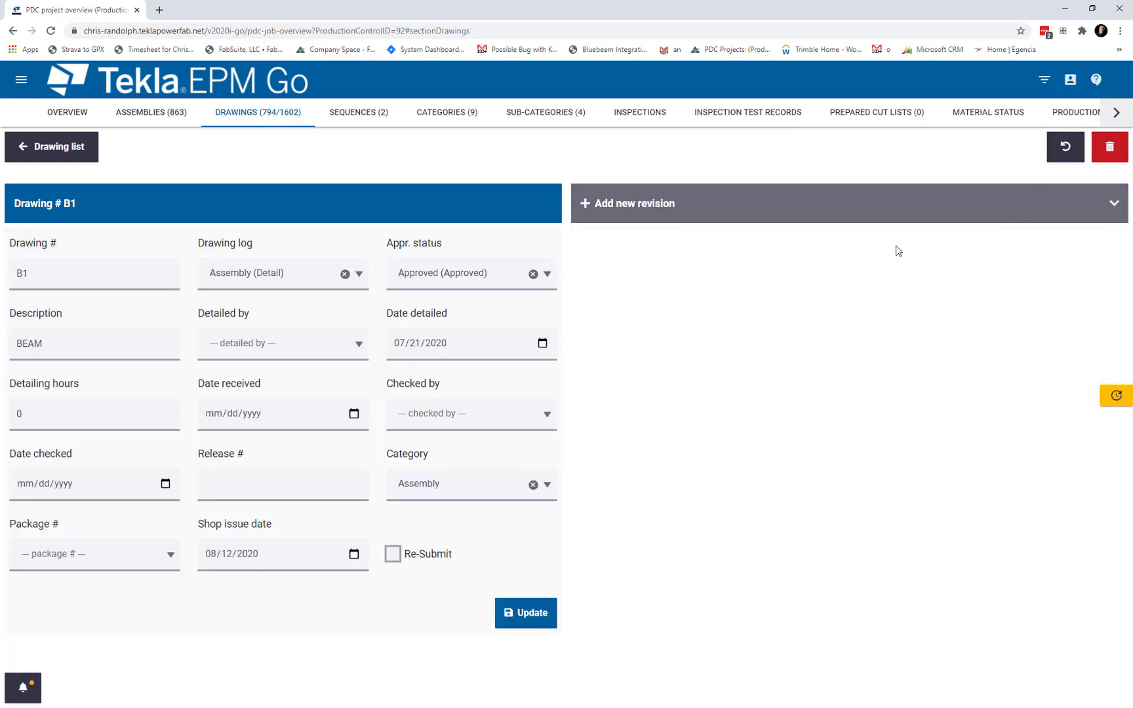
pyautogui.doubleClick(44, 418)
pyautogui.write('4')
pyautogui.click(166, 488)
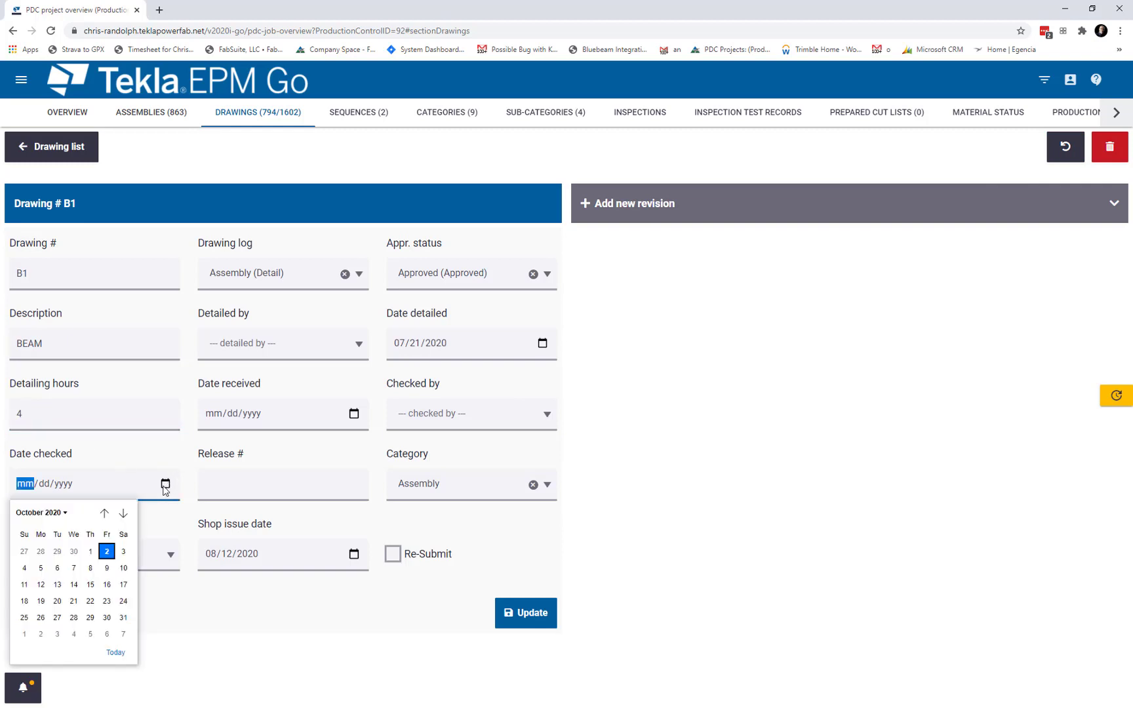
pyautogui.click(41, 568)
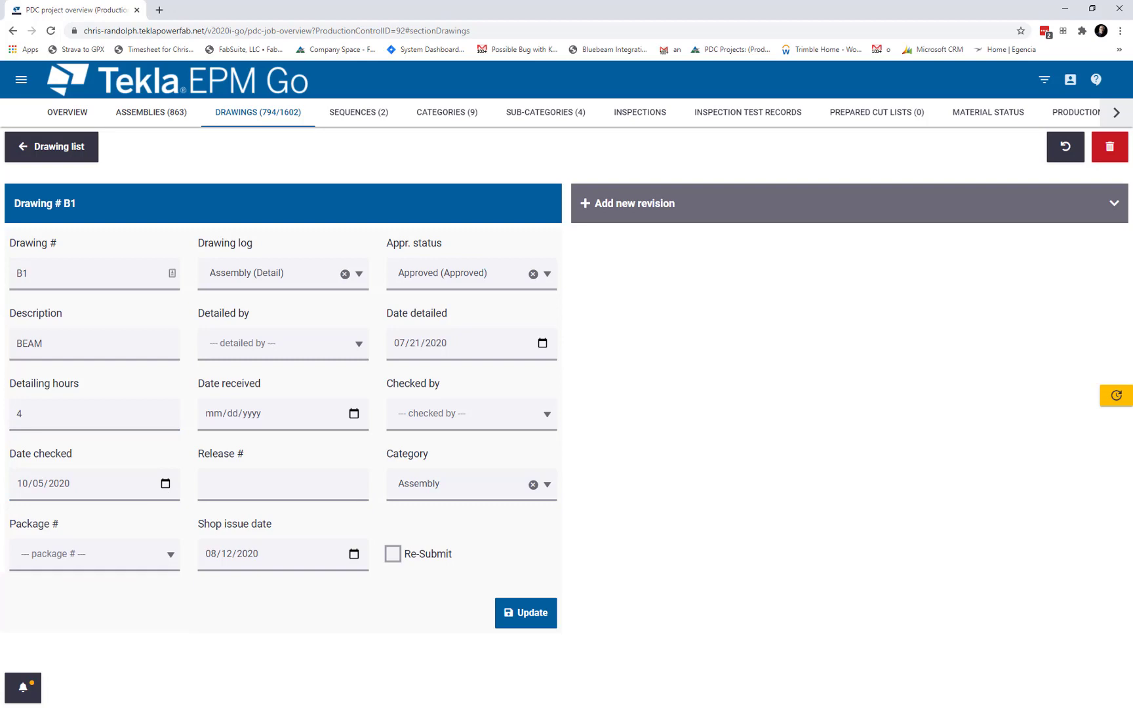
pyautogui.click(525, 612)
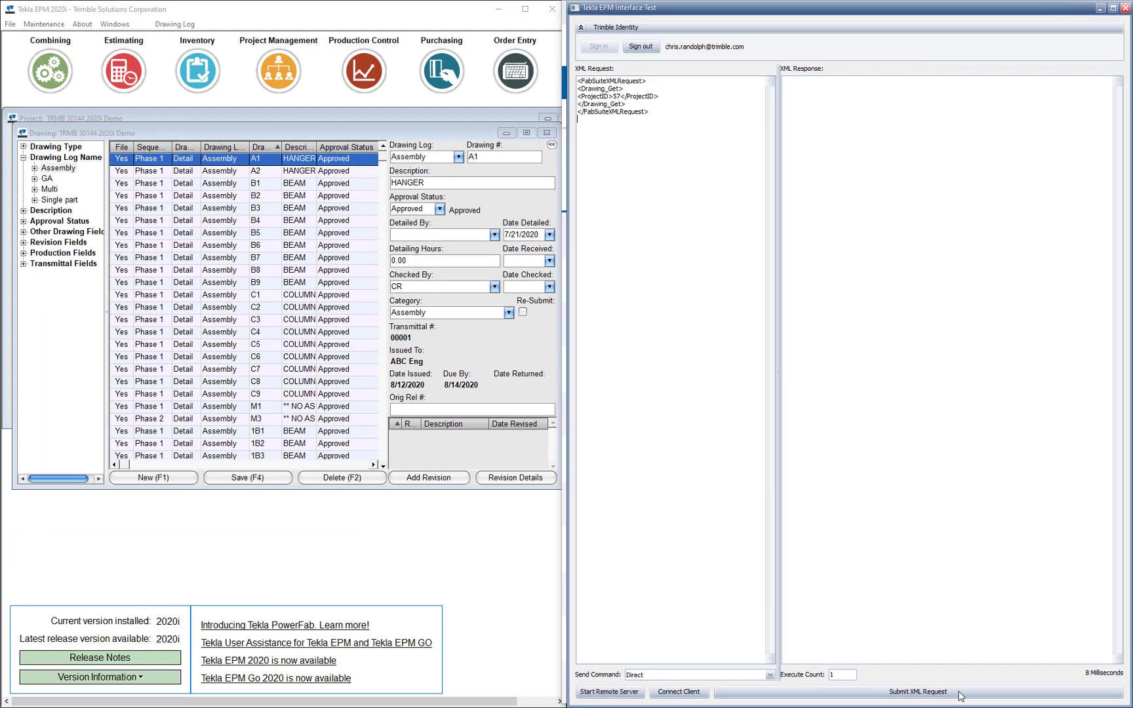
# Submit the Drawing_Get XML request for ProjectID 57
pyautogui.click(954, 694)
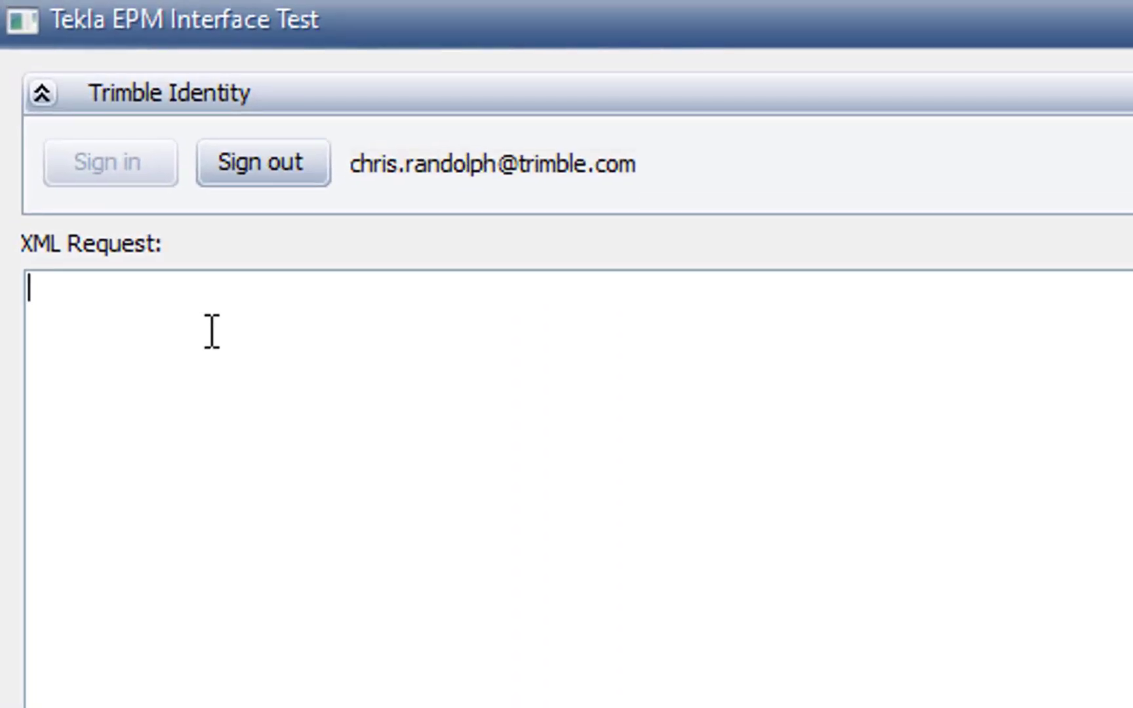
# Paste a Drawing_Get for DrawingID 26095 with log, revision and transmittal options
pyautogui.write('<FabSuiteXMLRequest> <Drawing_Get> <ProjectID>57</ProjectID> <GetOptions> <IncludeDrawingLogDetails>1</IncludeDrawingLogDetails> <Revisions>all</Revisions> <Transmittals>all</Transmittals> <IncludeTransmittalDetails>1</IncludeTransmittalDetails> </GetOptions> </Drawing_Get> </FabSuiteXMLRequest>')
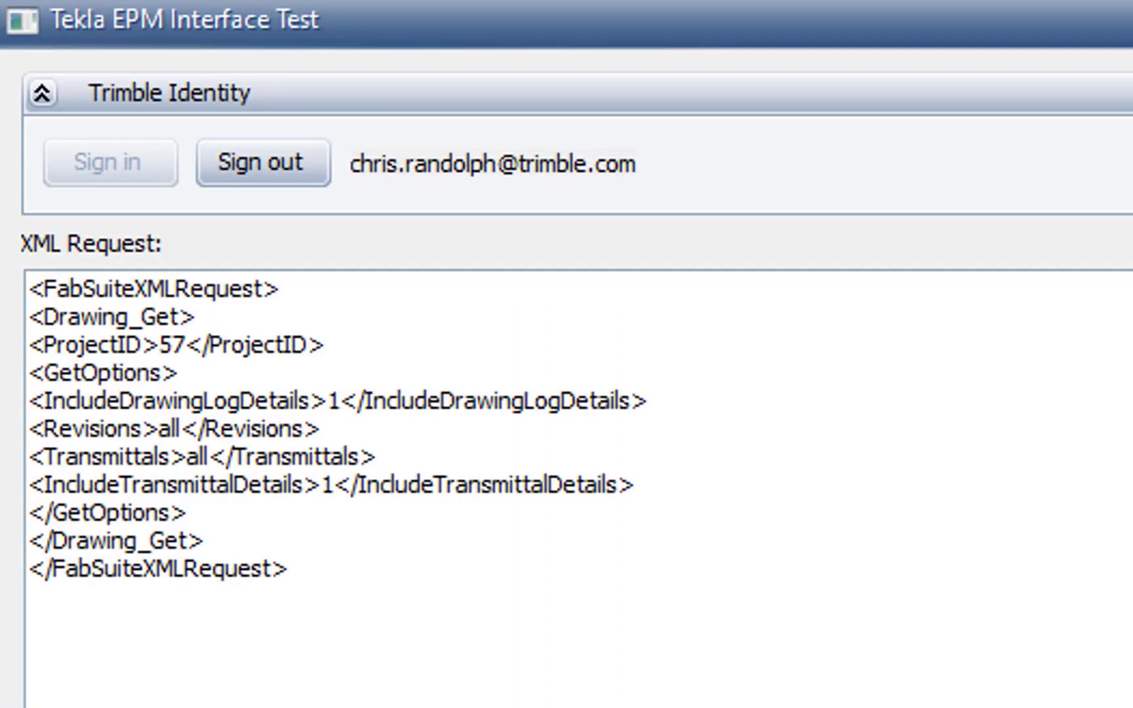
pyautogui.moveTo(464, 418); pyautogui.dragTo(426, 464)
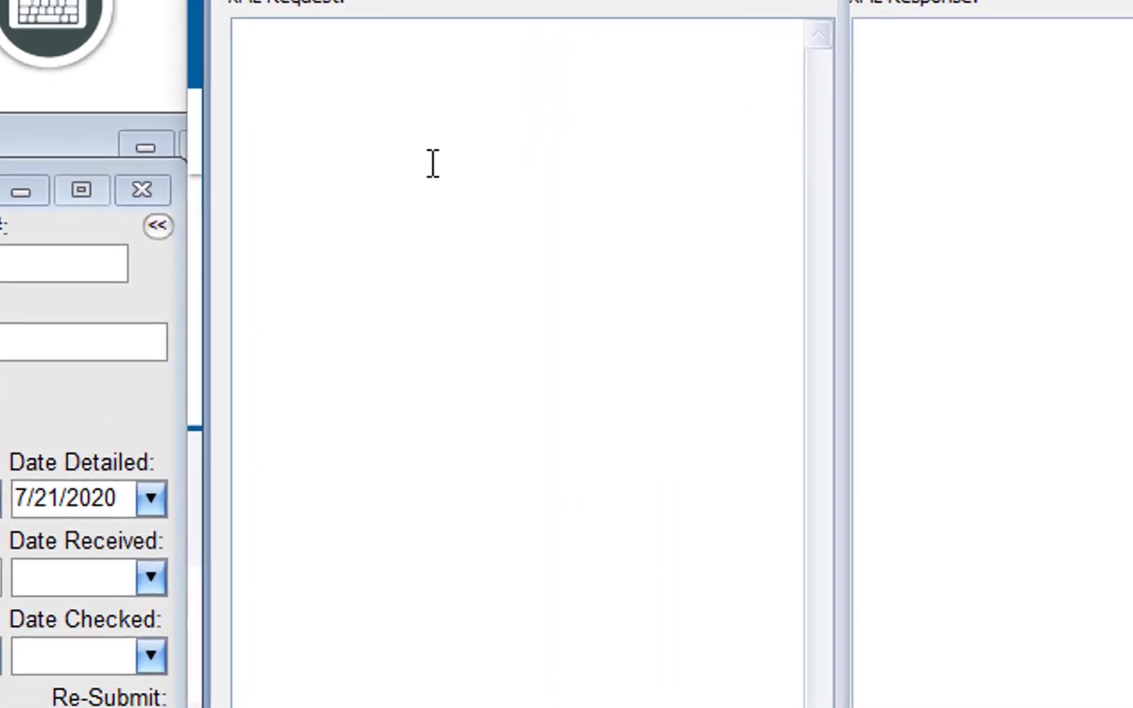
pyautogui.write('<FabSuiteXMLRequest> <Drawing_Get> <ProjectID>57</ProjectID> <DrawingID>26095</DrawingID> <GetOptions> <IncludeDrawingLogDetails>1</IncludeDrawingLogDetails> <Revisions>all</Revisions> <Transmittals>all</Transmittals> <IncludeTransmittalDetails>1</IncludeTransmittalDetails> </GetOptions> </Drawing_Get> </FabSuiteXMLRequest>')
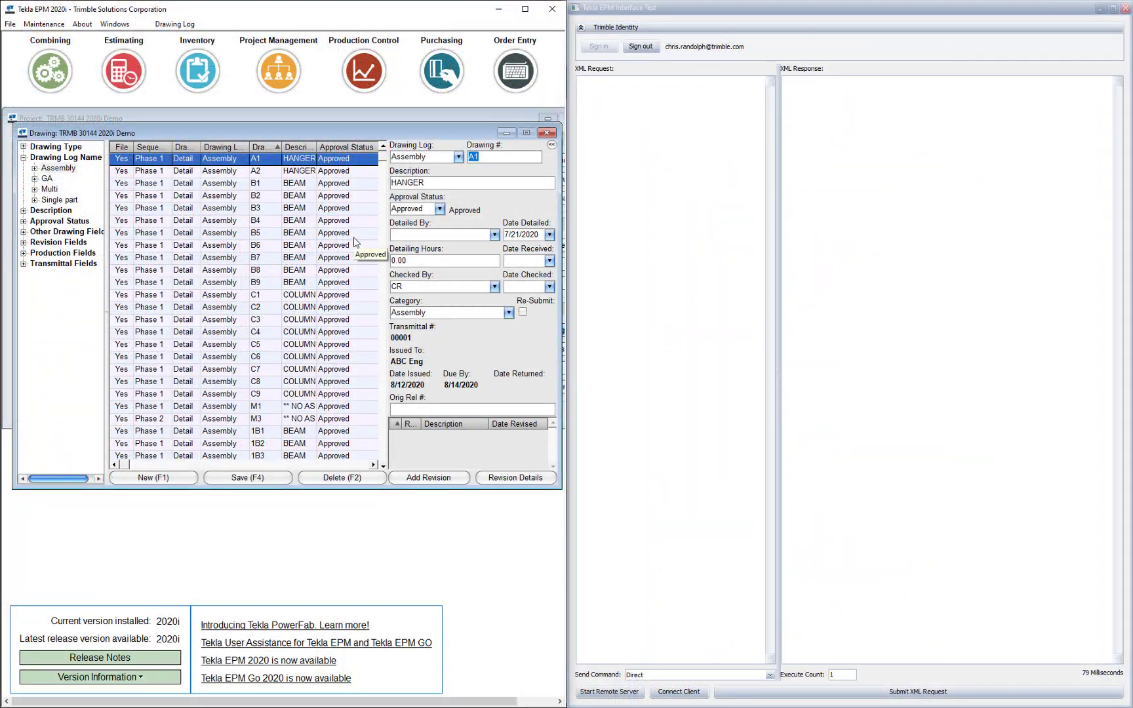
# Look up drawing number br55 in the drawing log
pyautogui.hotkey('ctrl', 'f')
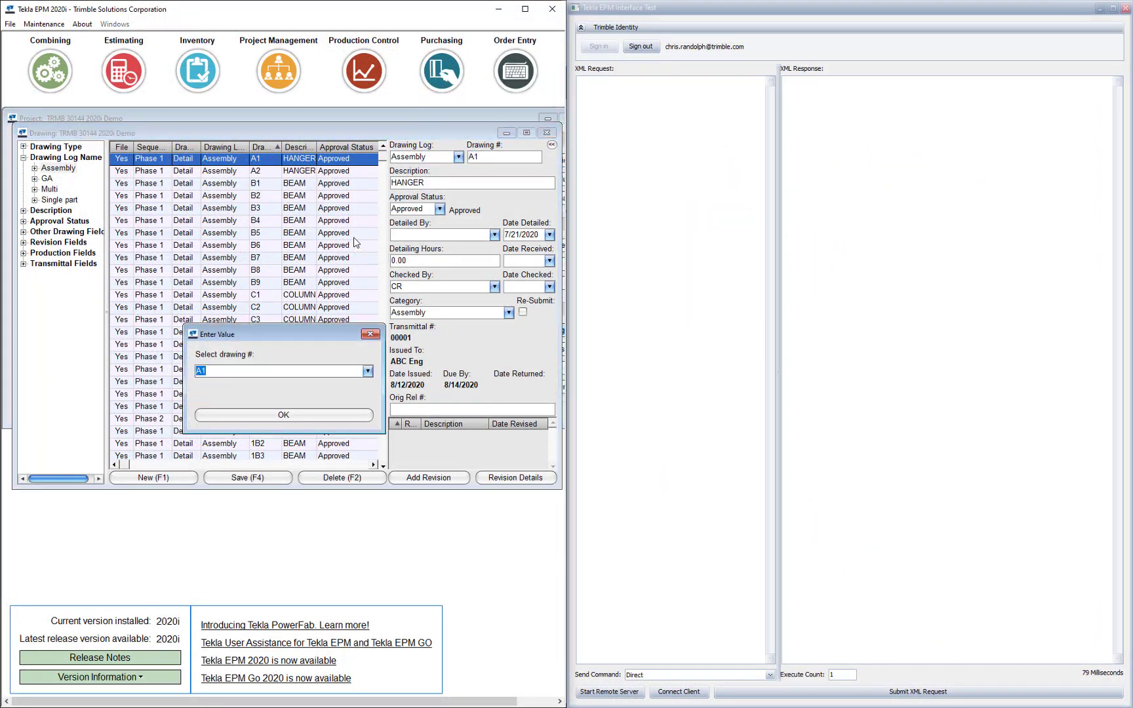
pyautogui.write('br55')
pyautogui.press('Tab')
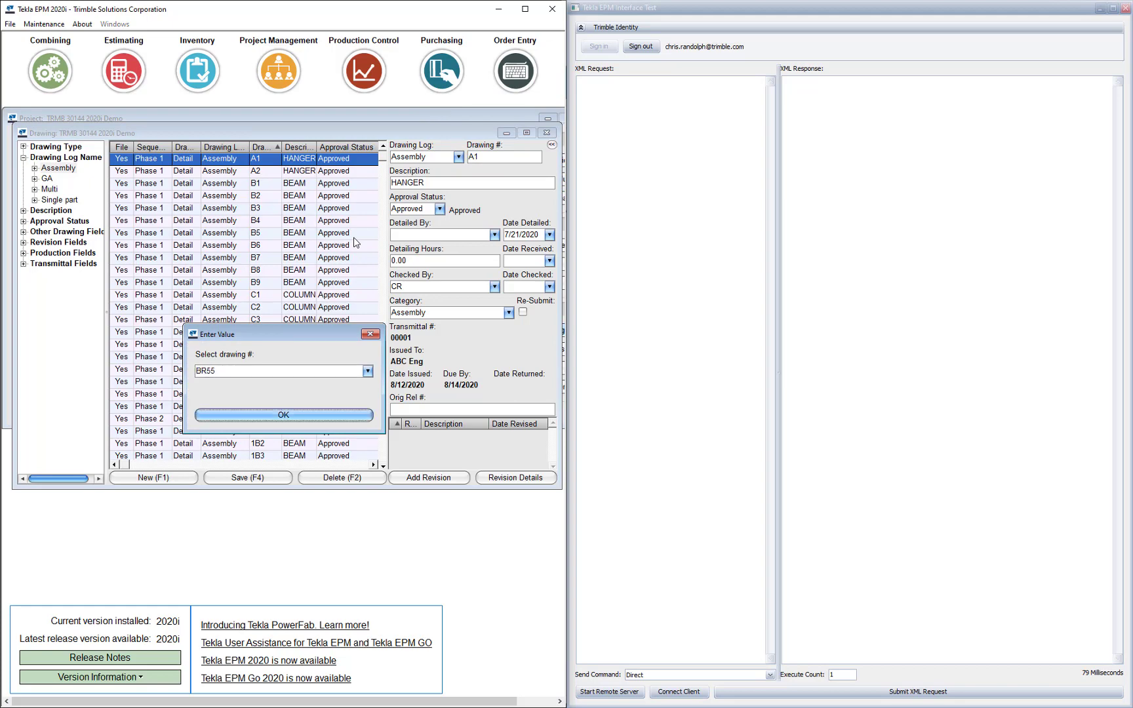
pyautogui.click(337, 416)
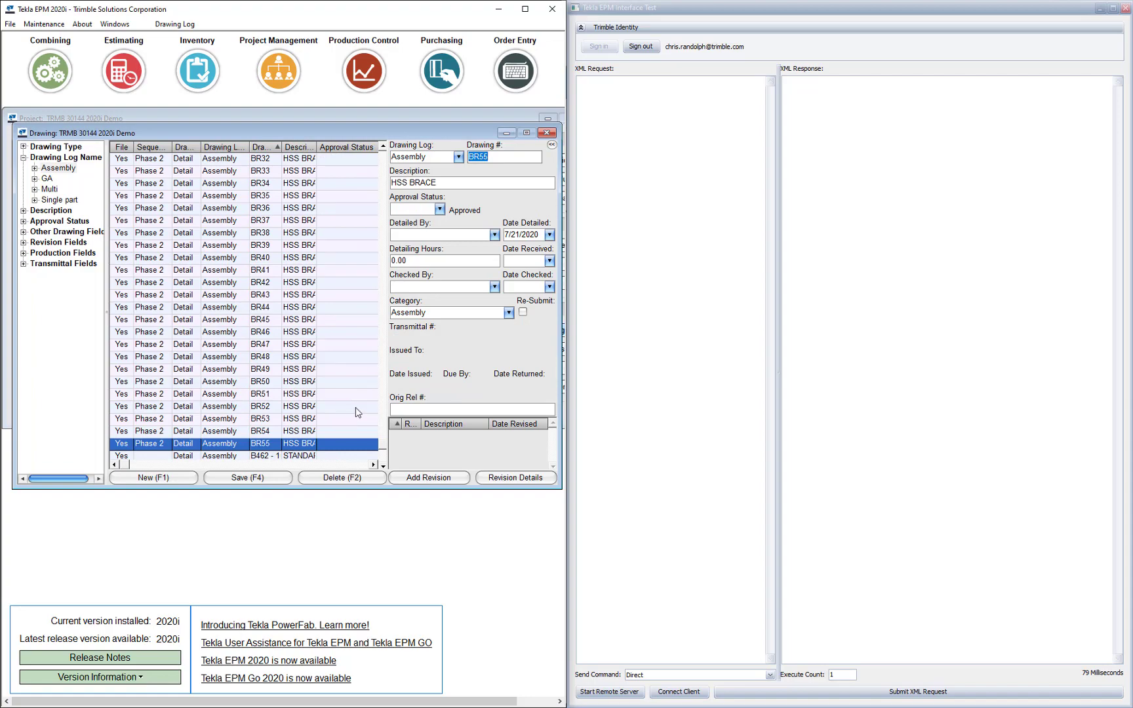
pyautogui.click(608, 101)
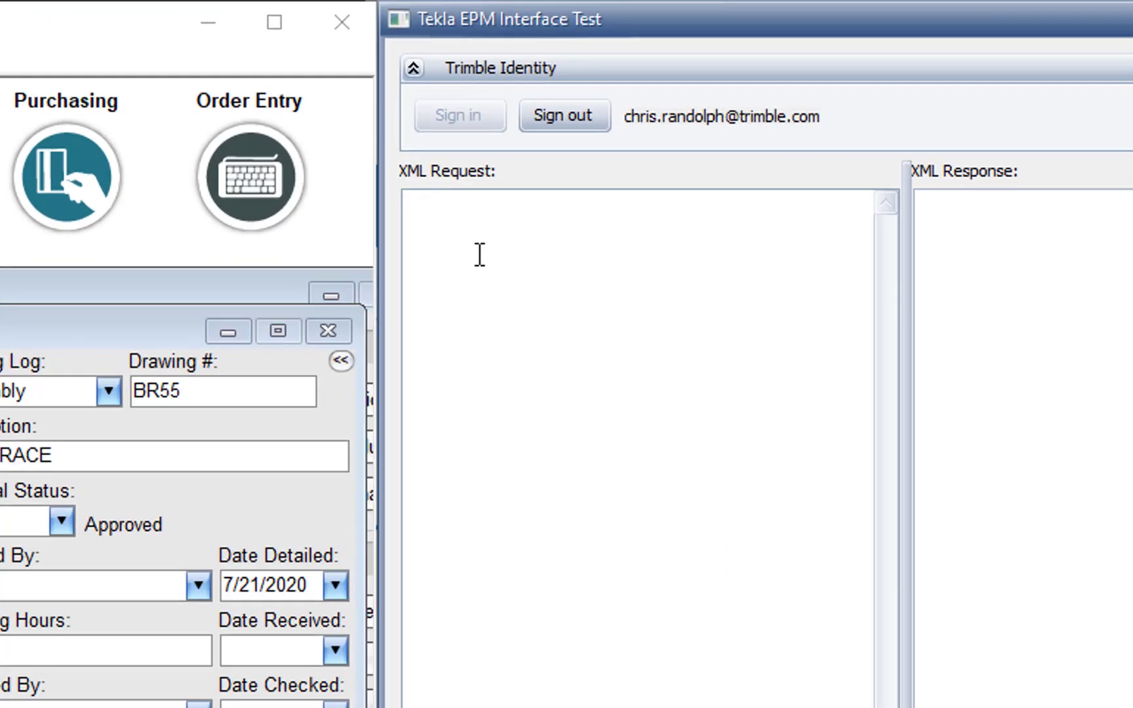
# Paste the Drawing_Update with ApprovalStatusID 2 for DrawingID 26095, then minimize the test window
pyautogui.write('<FabSuiteXMLRequest> <Drawing_Update> <ProjectID>57</ProjectID> <DrawingID>26095</DrawingID> <ApprovalStatusID>2</ApprovalStatusID> </Drawing_Update> </FabSuiteXMLRequest>')
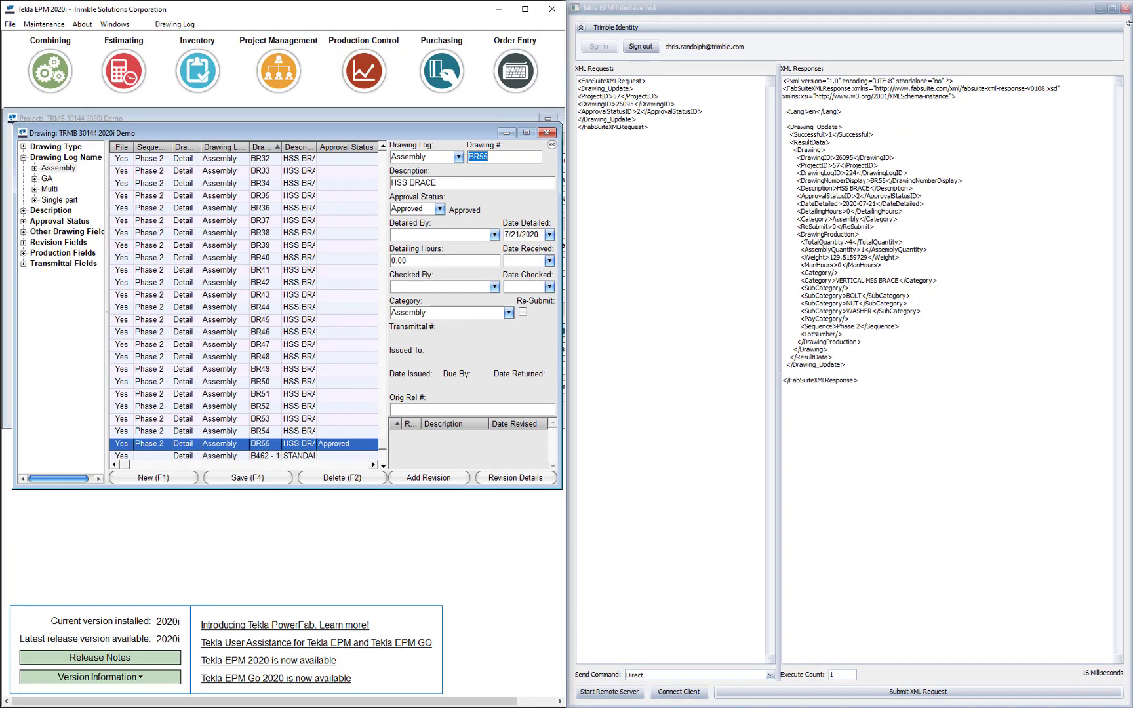
pyautogui.click(1099, 8)
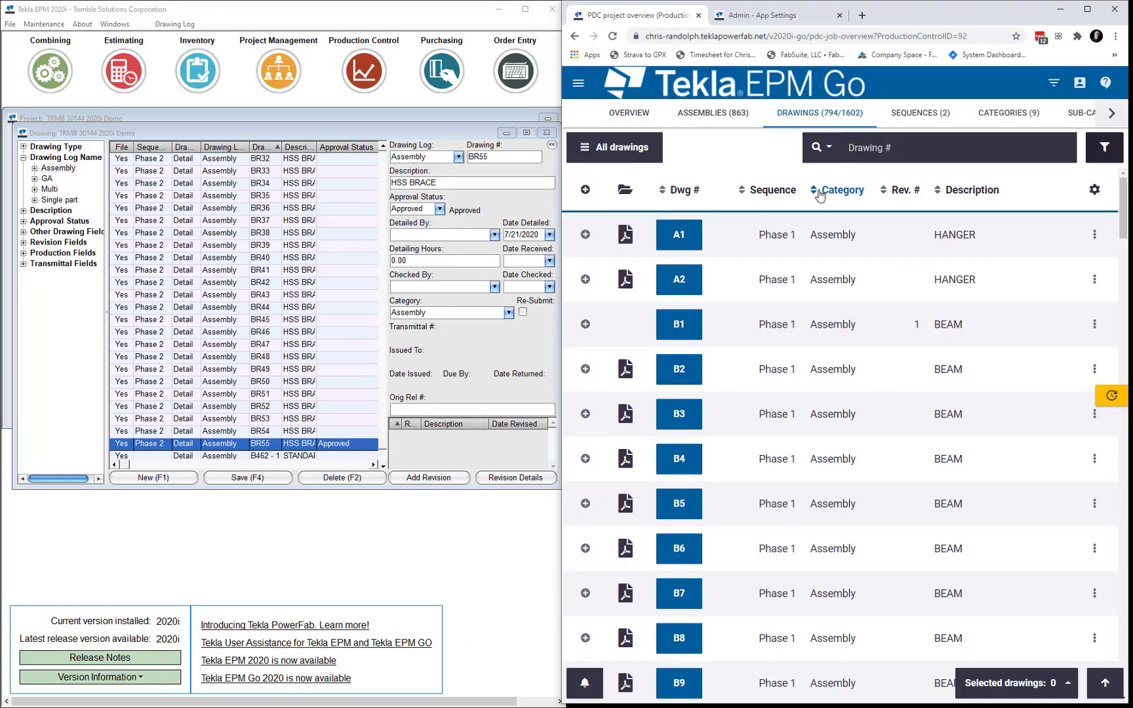
# Search for br55, open the BR55 assembly drawing and put its details in edit mode
pyautogui.click(867, 148)
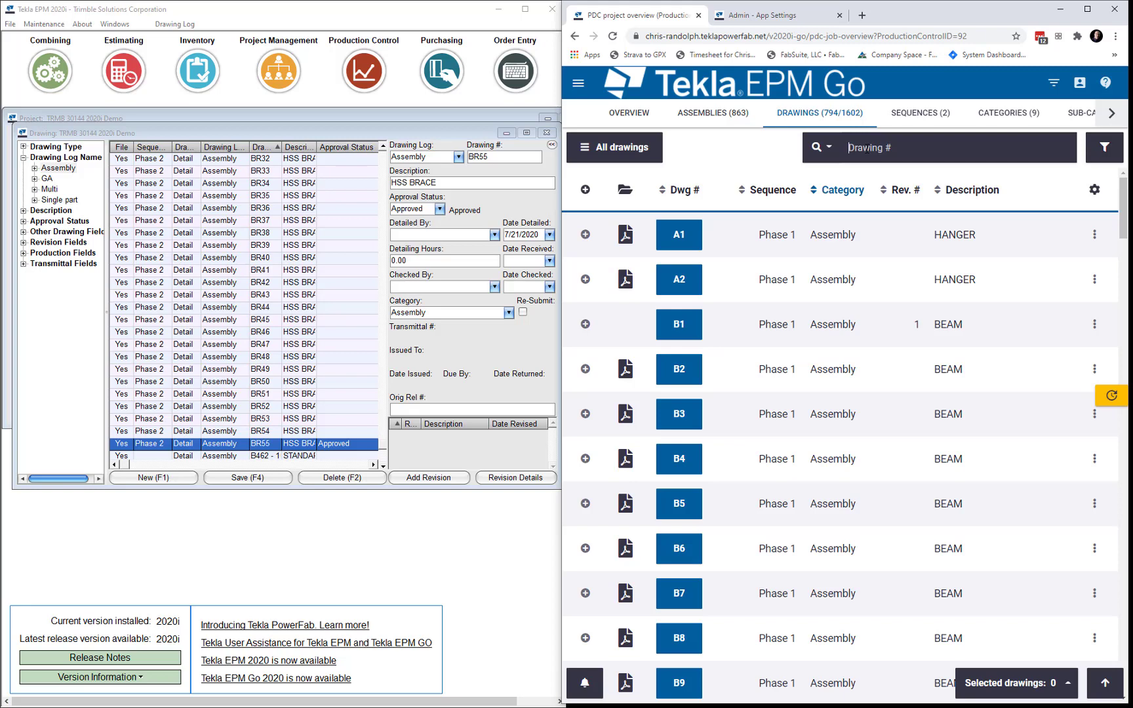
pyautogui.write('br55')
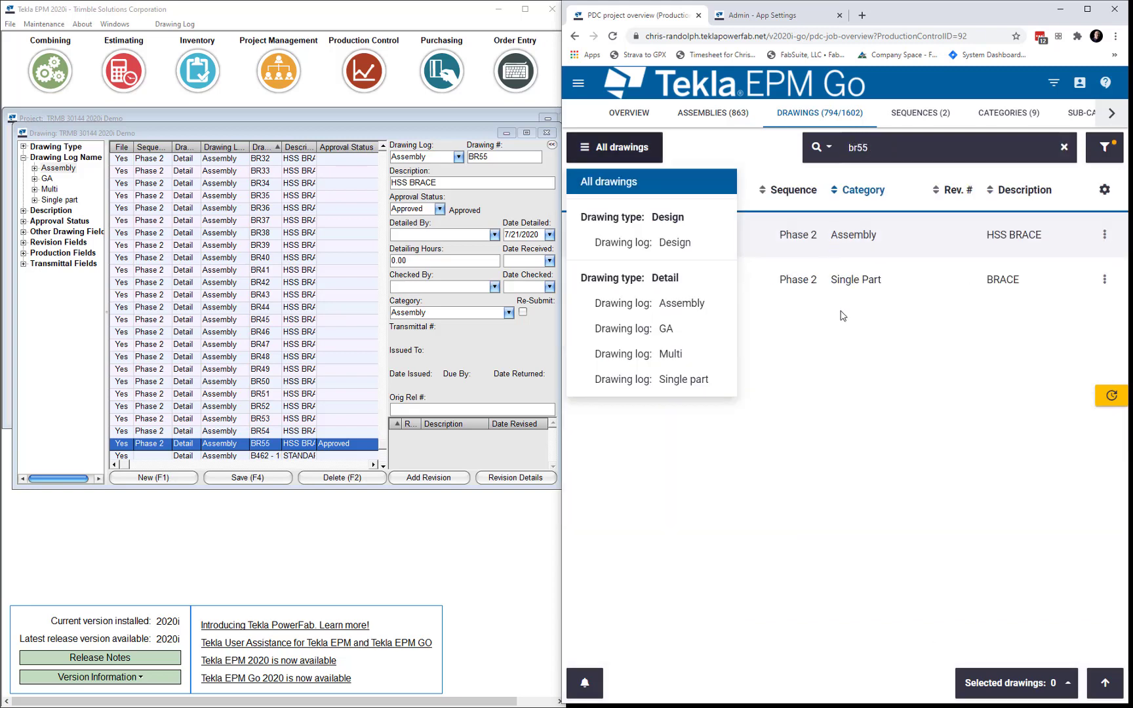
pyautogui.click(852, 339)
pyautogui.click(699, 239)
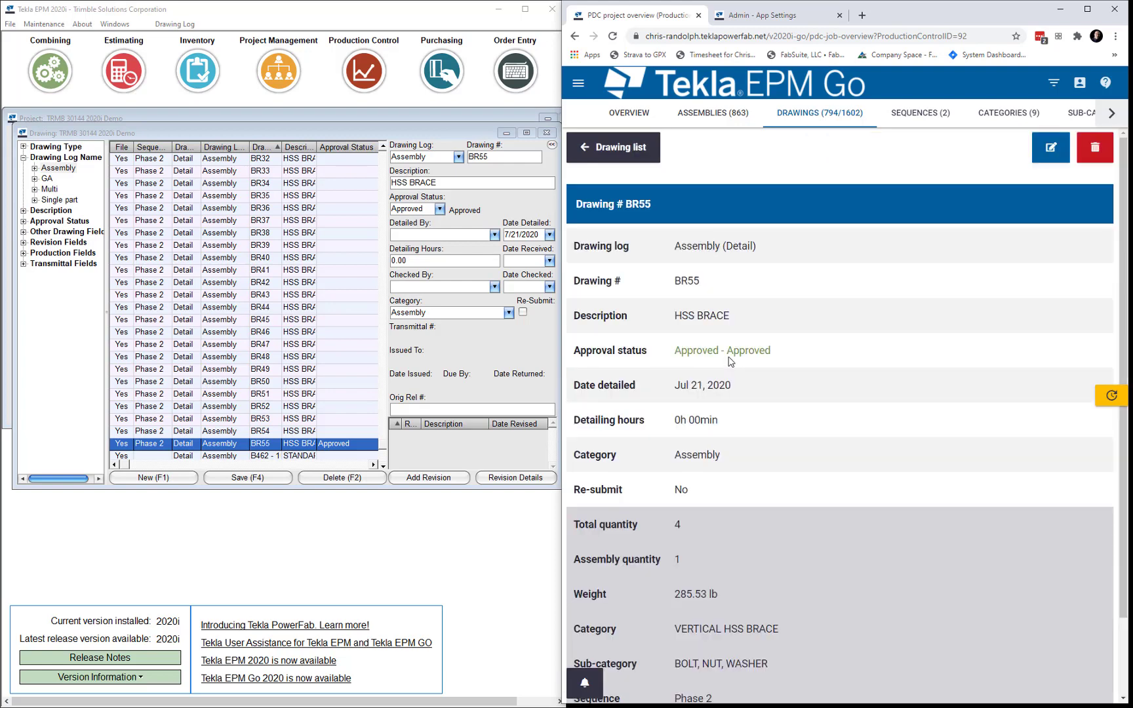
pyautogui.click(1050, 147)
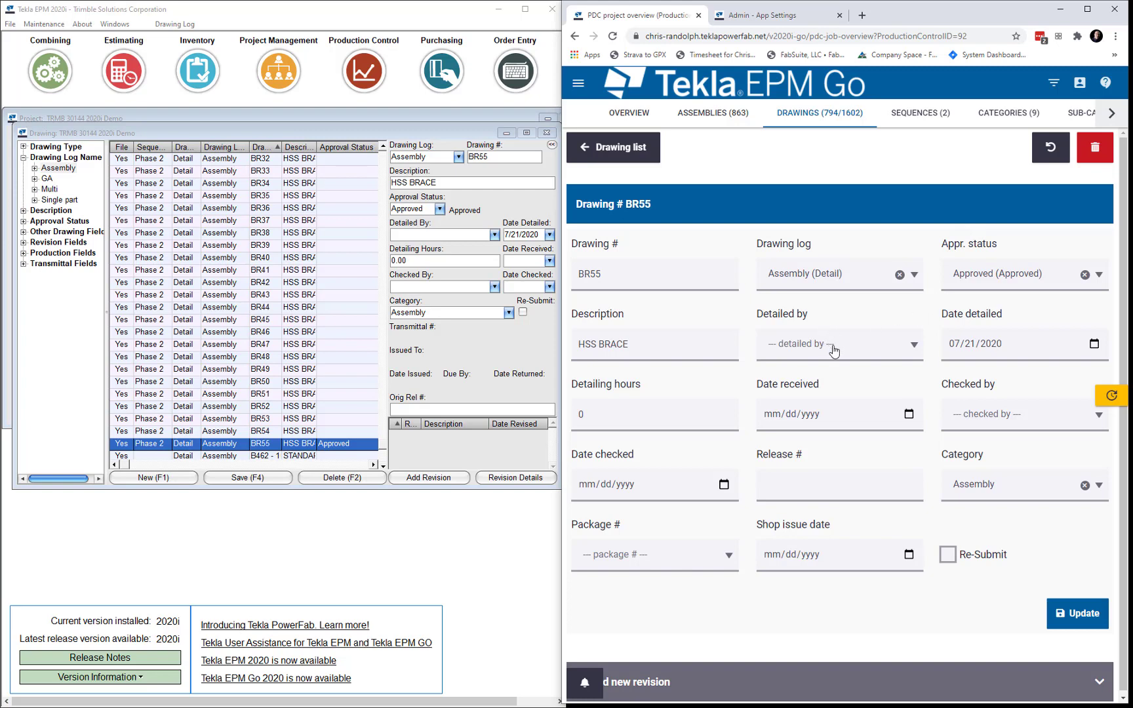
# Set BR55's Detailed by to CR and save
pyautogui.click(882, 348)
pyautogui.click(840, 410)
pyautogui.click(1063, 613)
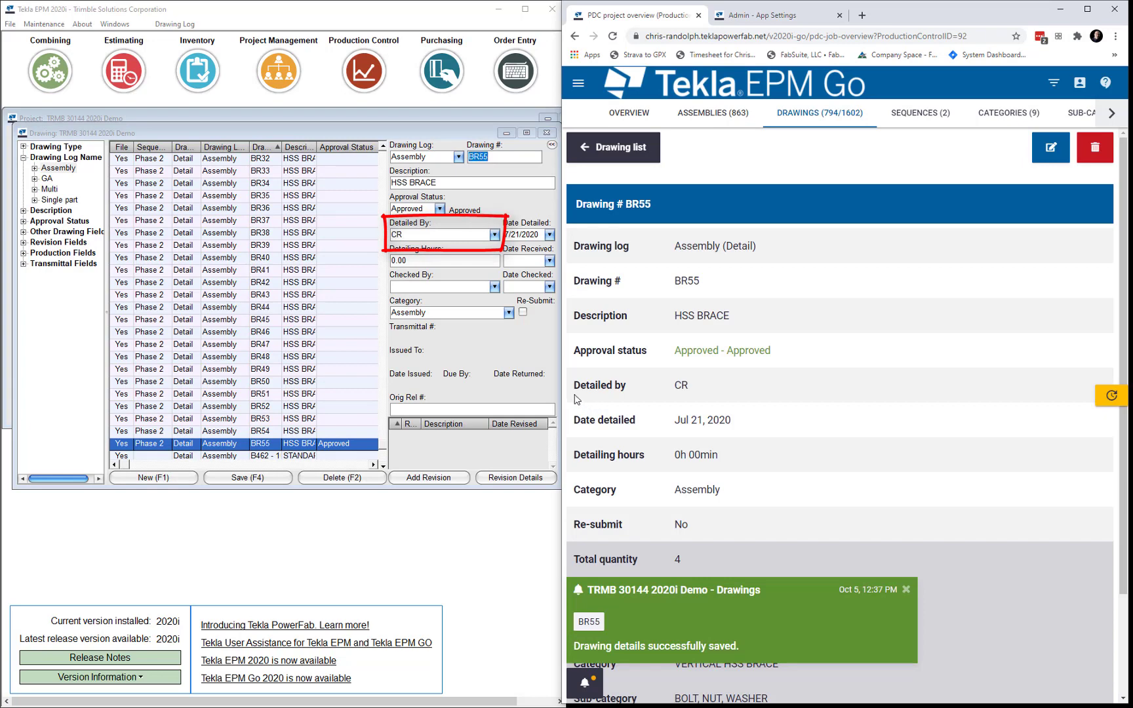
# Set BR55's received date to Oct 5, 2020 and save
pyautogui.click(1051, 148)
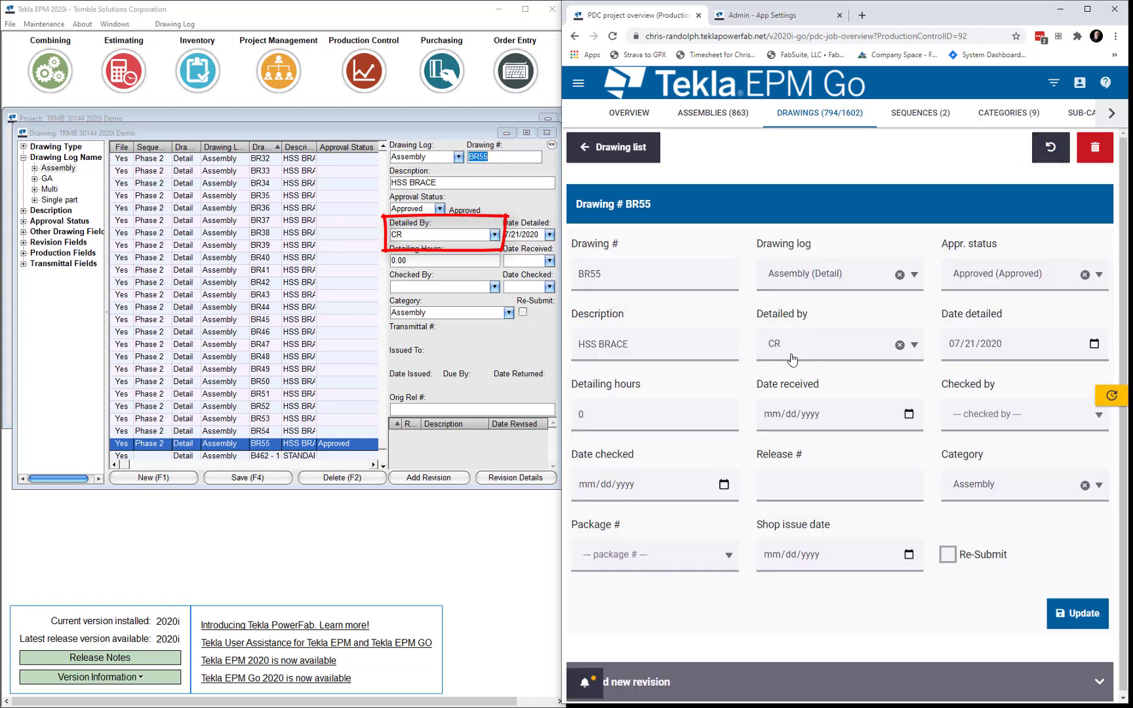
pyautogui.click(908, 413)
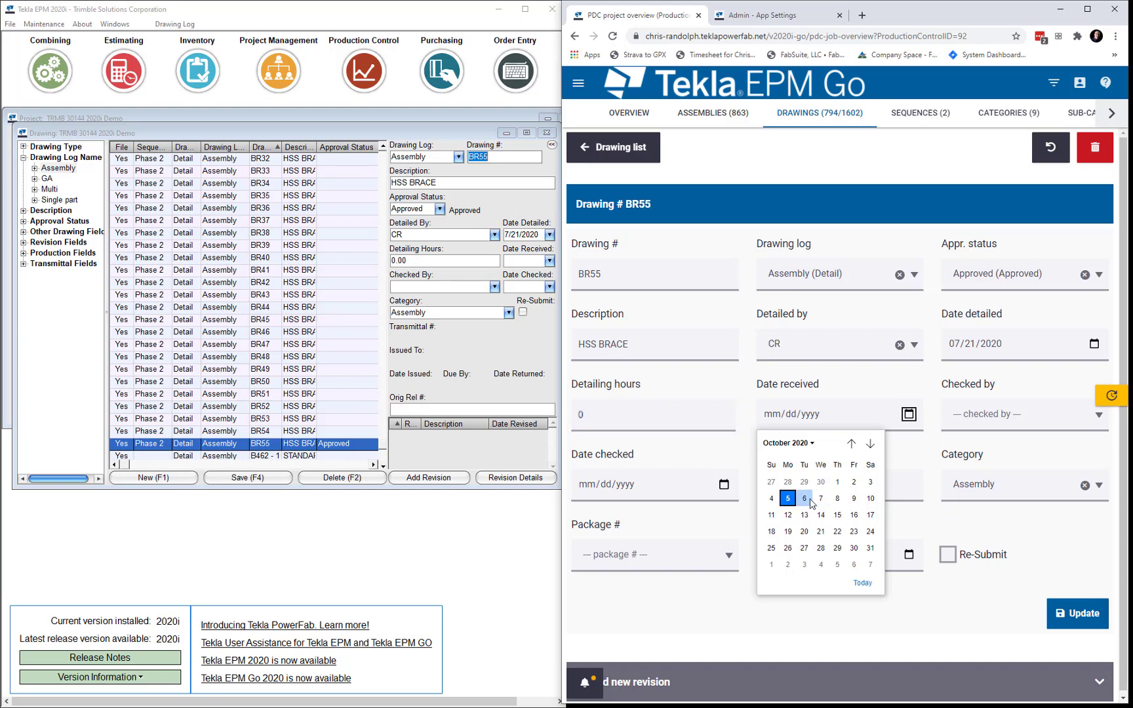
pyautogui.click(787, 499)
pyautogui.click(1091, 628)
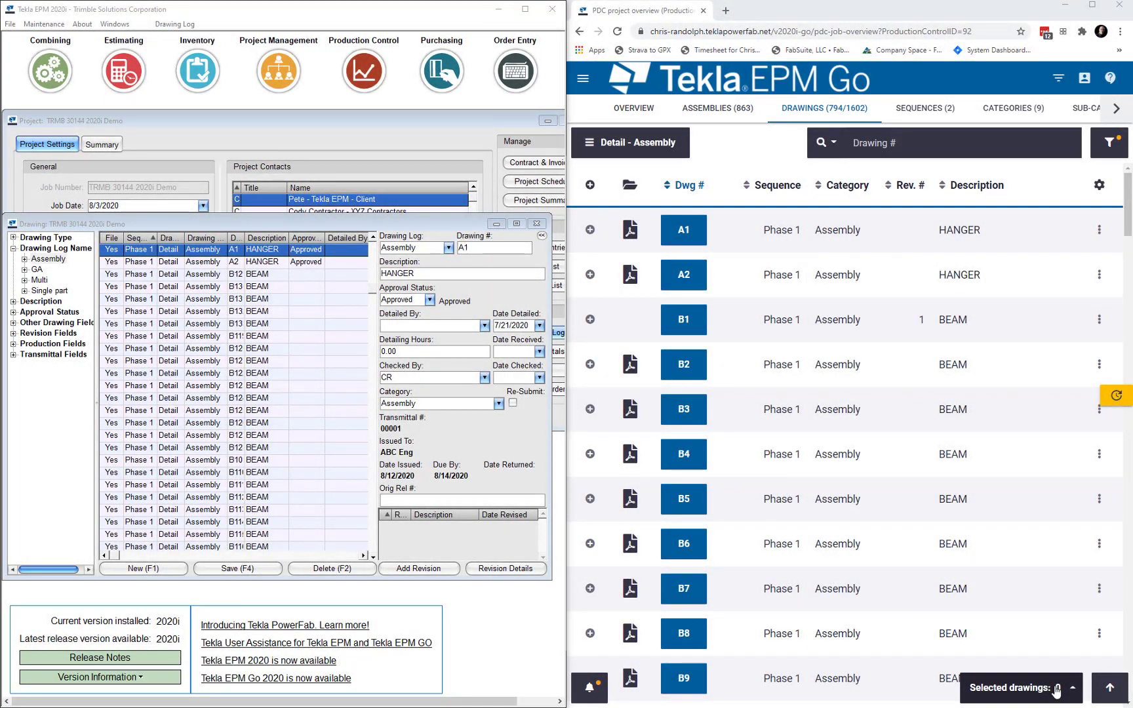
# Multi-select drawings A1, A2, B2, B4, B5, B7 and B8 and choose Edit selected
pyautogui.click(1056, 690)
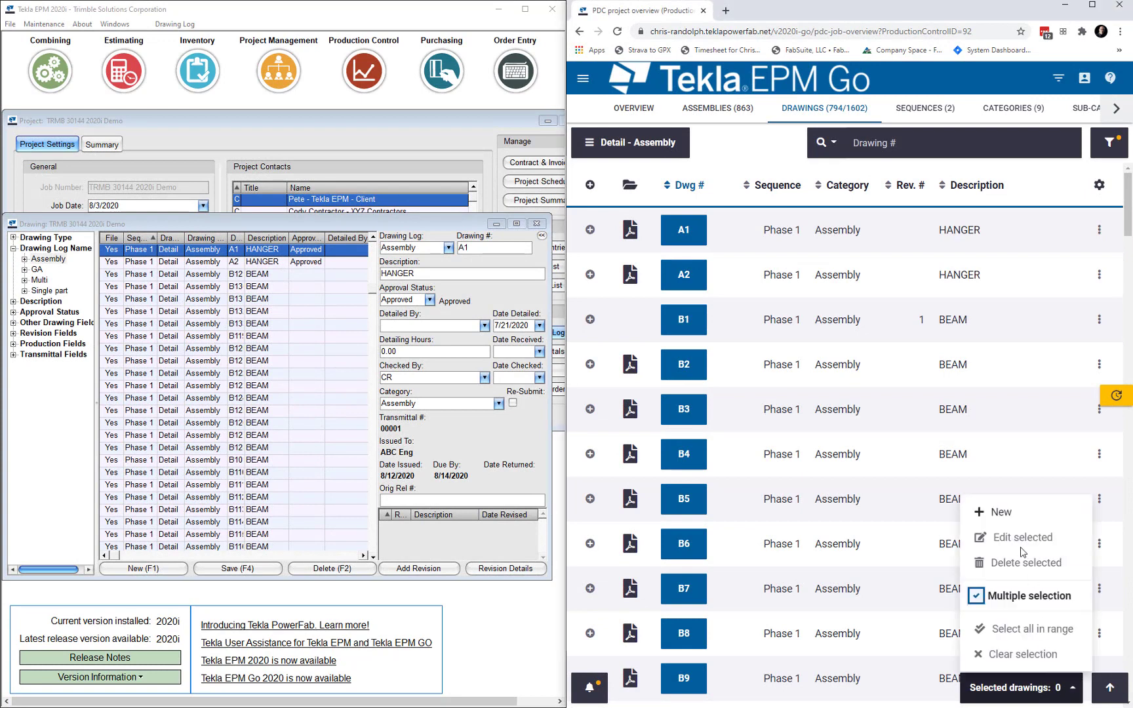
pyautogui.click(751, 234)
pyautogui.click(750, 275)
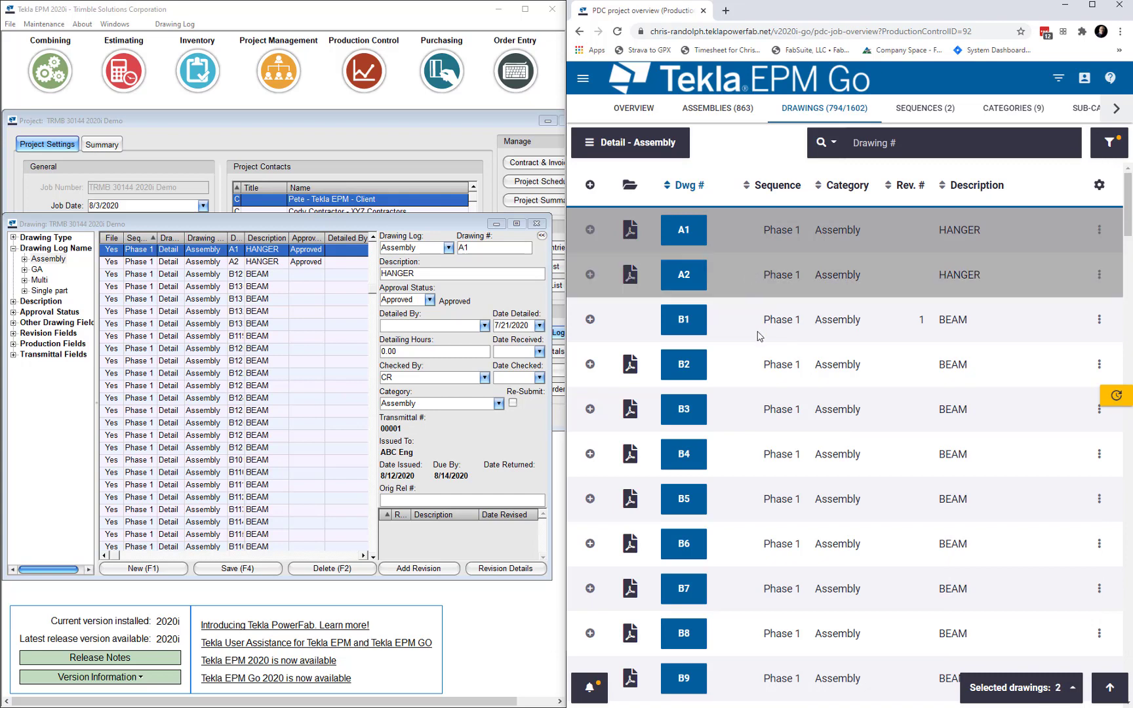
pyautogui.click(758, 376)
pyautogui.click(757, 451)
pyautogui.click(752, 494)
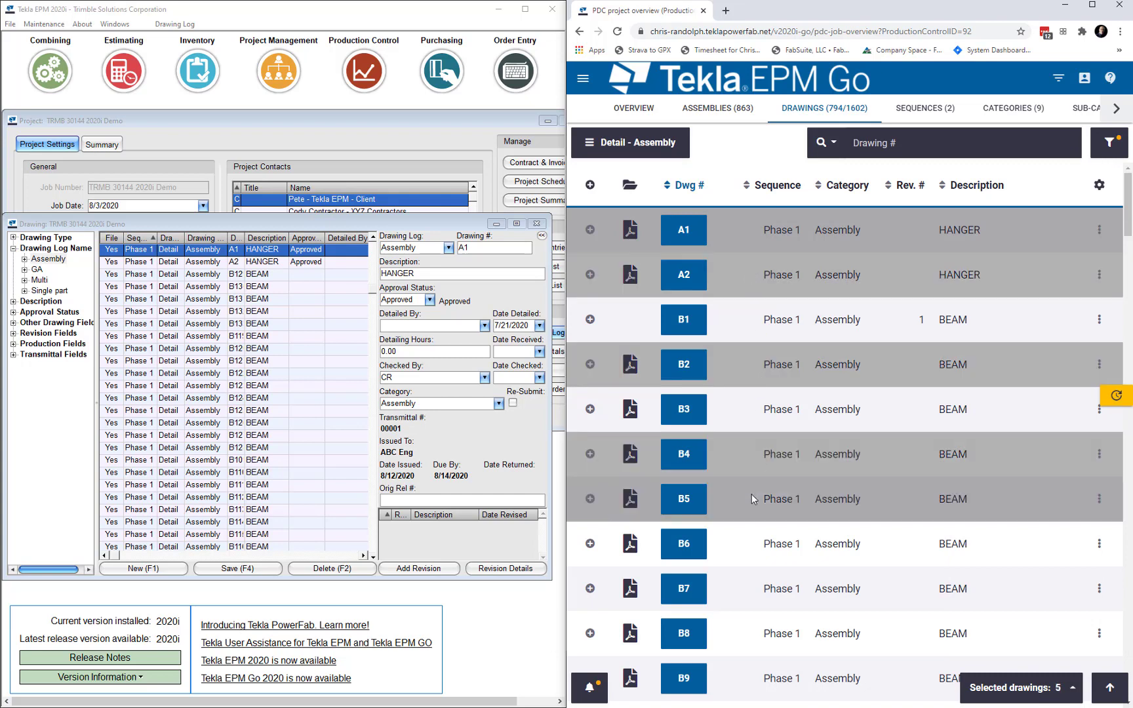
pyautogui.click(749, 601)
pyautogui.click(748, 634)
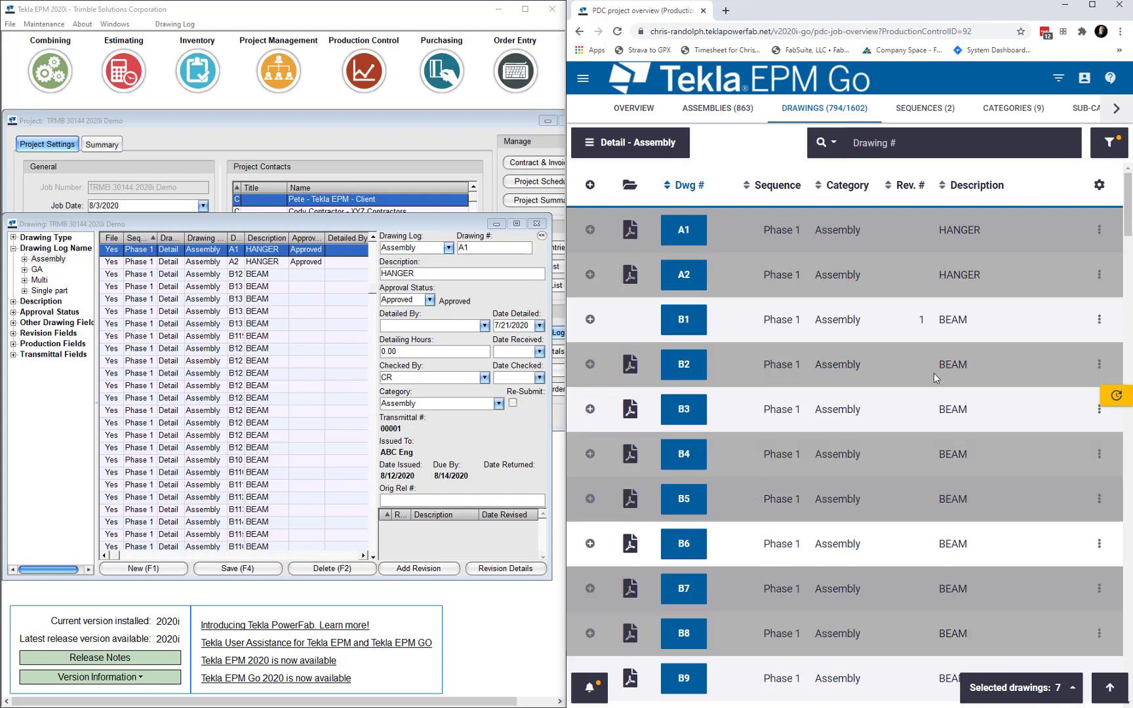
pyautogui.click(1072, 687)
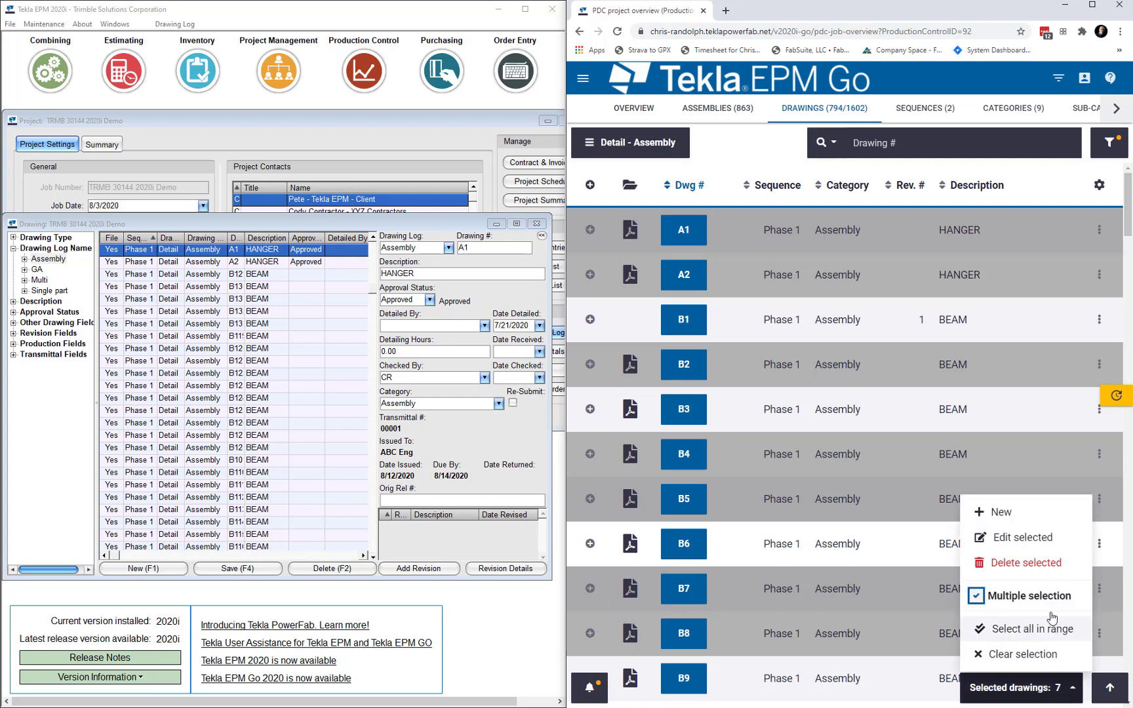
pyautogui.click(1034, 543)
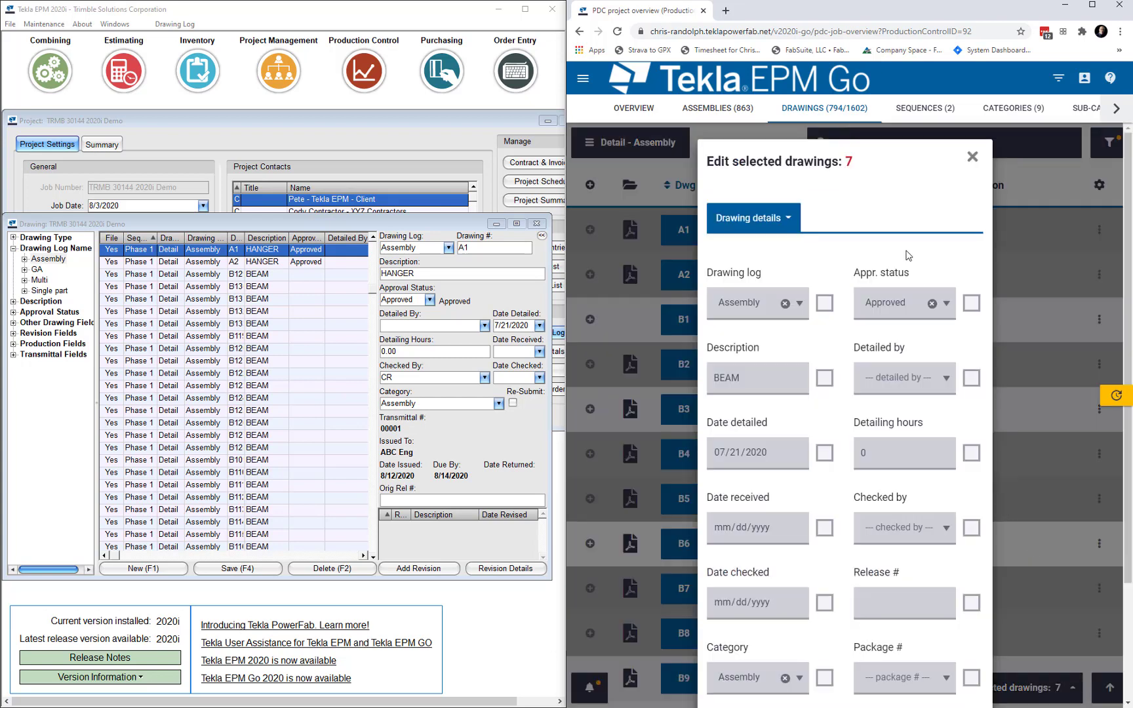
# Apply approval status Hold and detailer CR to all seven drawings and save
pyautogui.click(972, 304)
pyautogui.click(946, 305)
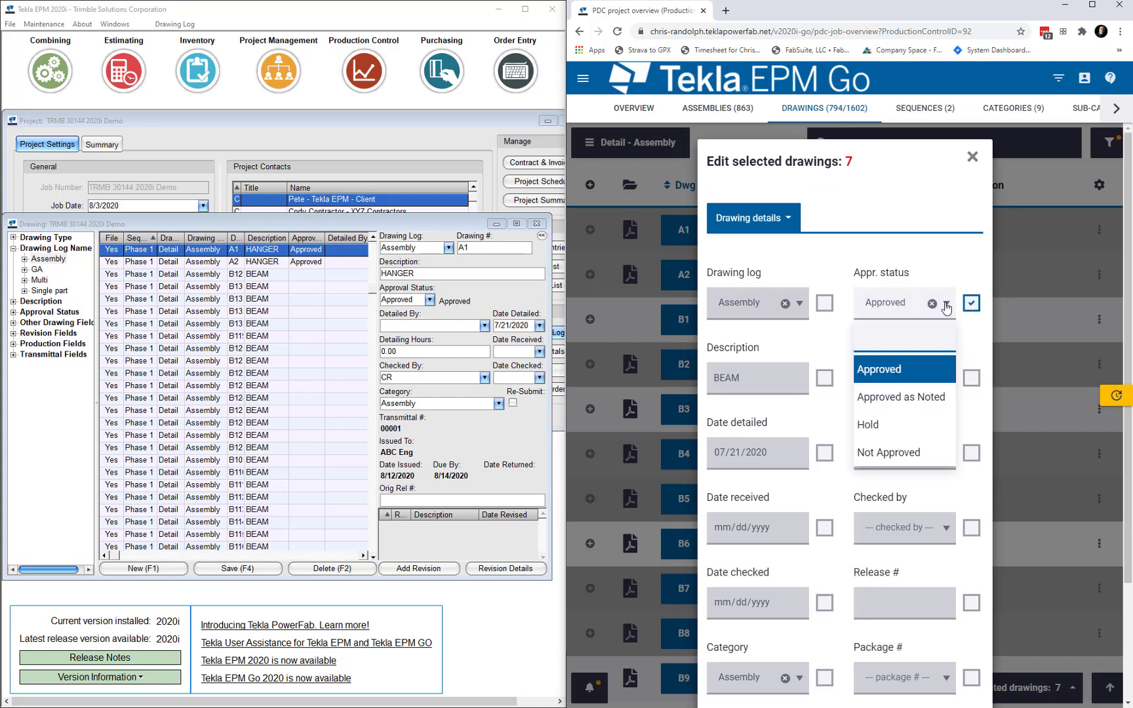
pyautogui.click(900, 424)
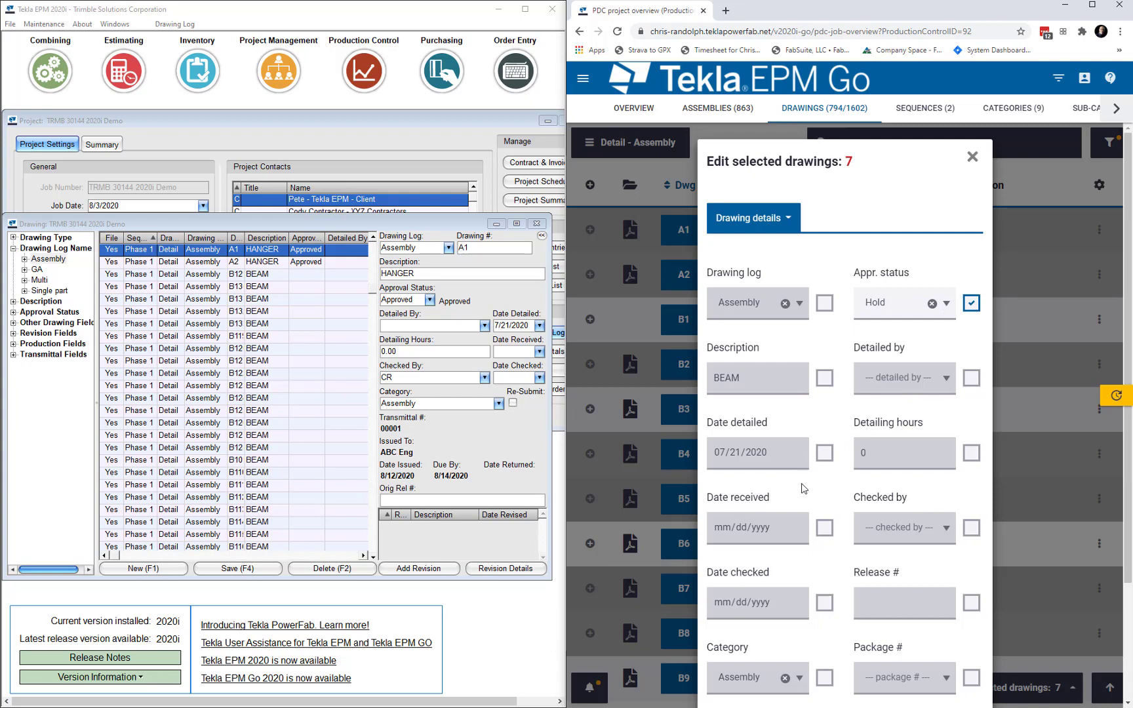
pyautogui.click(971, 378)
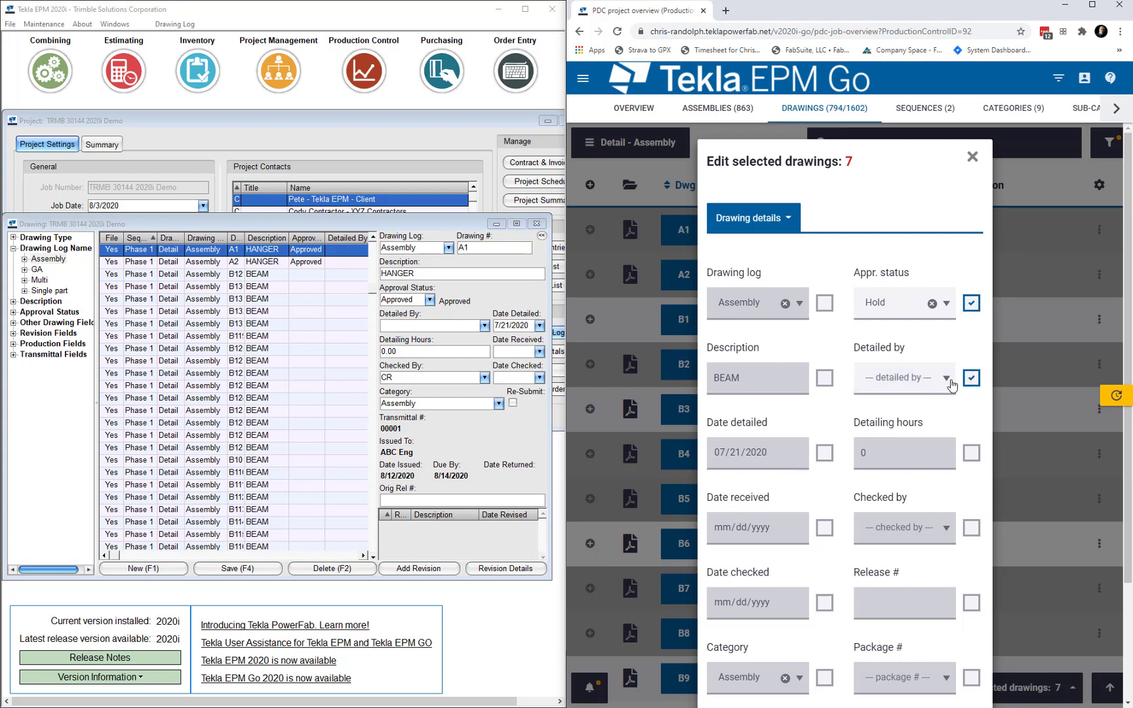
pyautogui.click(947, 379)
pyautogui.click(888, 450)
pyautogui.scroll(-1, 872, 459)
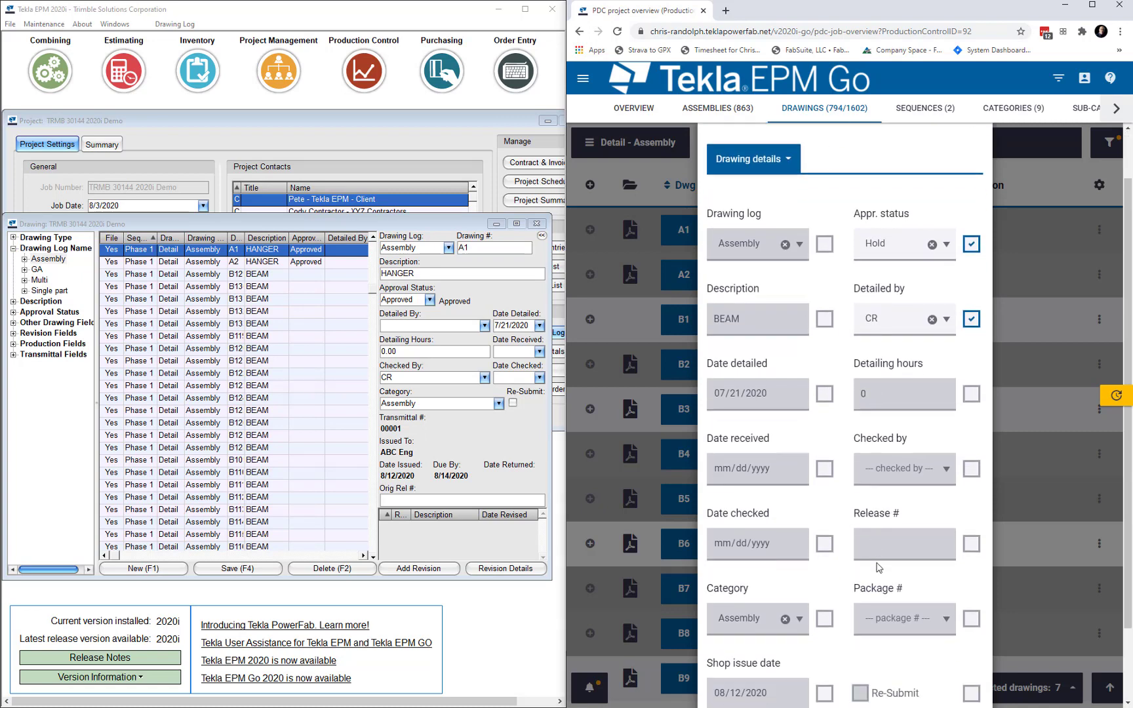
pyautogui.scroll(-2, 878, 567)
pyautogui.click(956, 666)
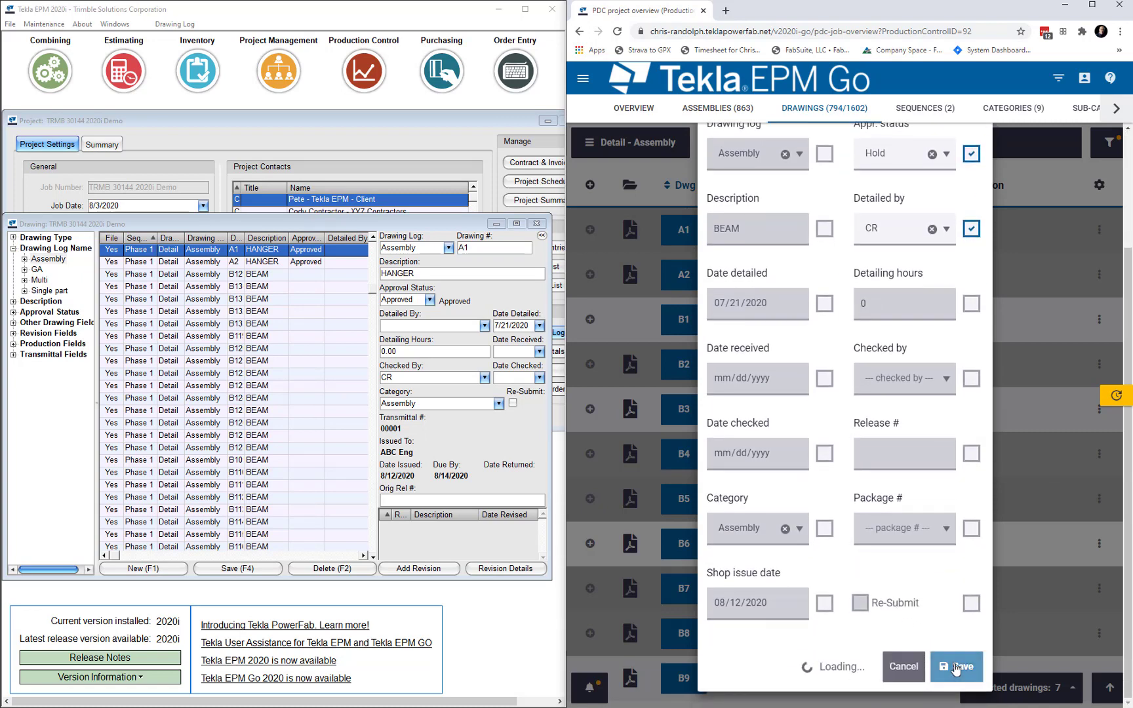